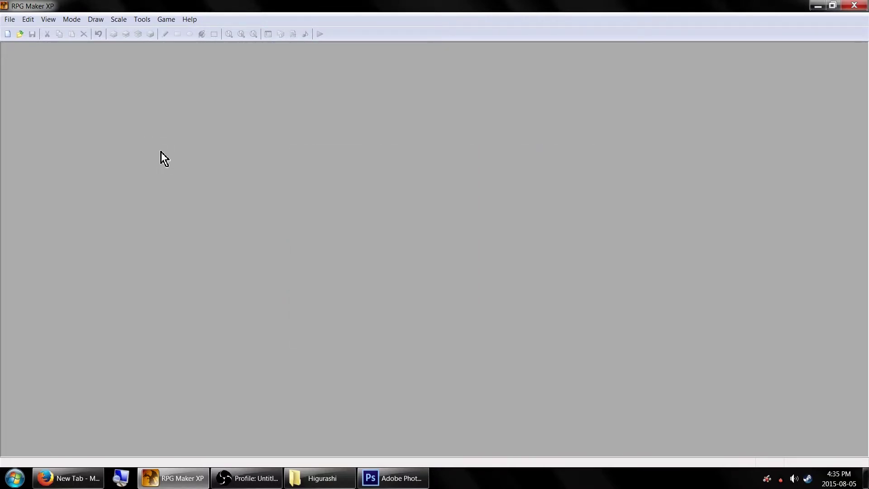
# Create a new project with the folder and game name Project1
pyautogui.click(7, 34)
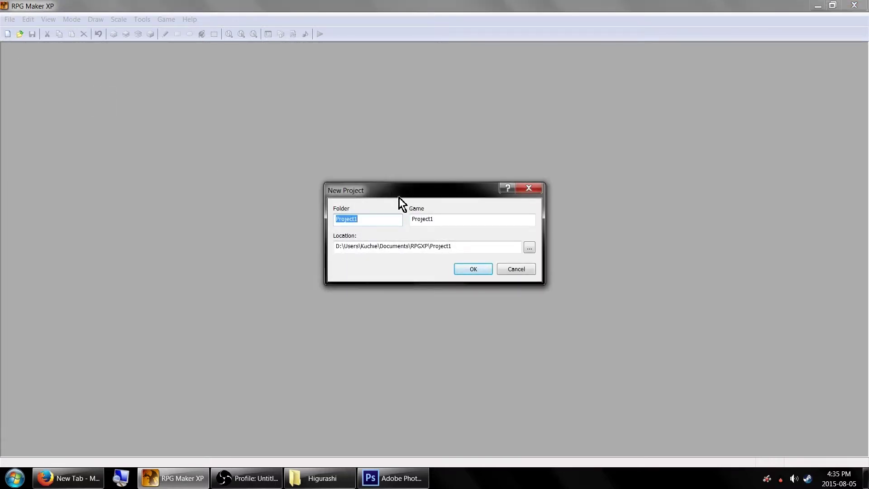
pyautogui.click(472, 269)
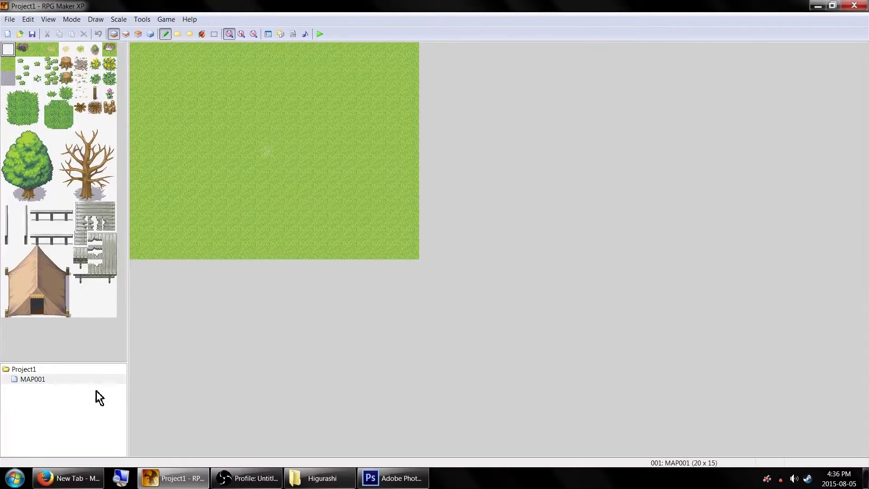
# Change MAP001's tileset to 016: Forest Town In in the map properties
pyautogui.rightClick(95, 383)
pyautogui.click(119, 384)
pyautogui.click(412, 205)
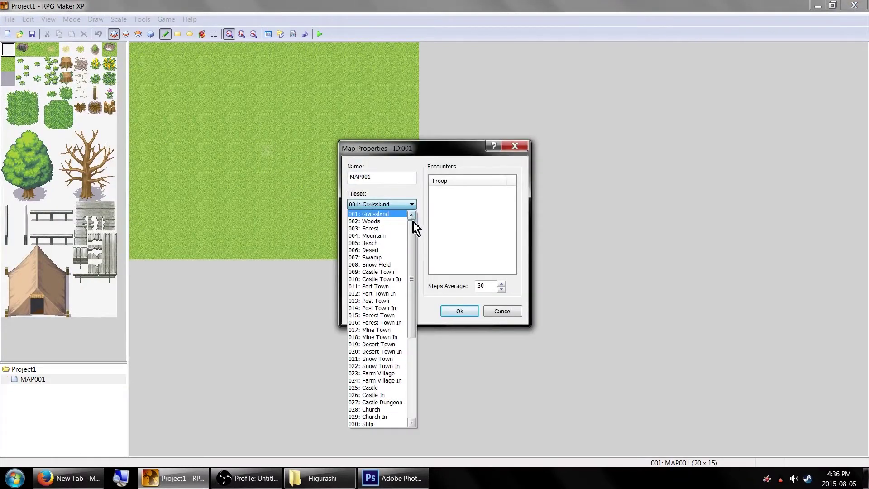
pyautogui.moveTo(413, 221); pyautogui.dragTo(413, 245)
pyautogui.click(403, 279)
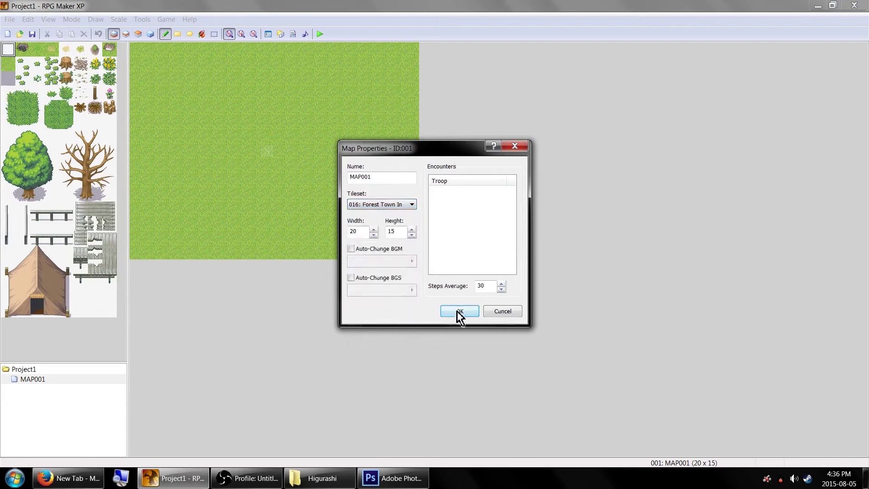
pyautogui.click(458, 312)
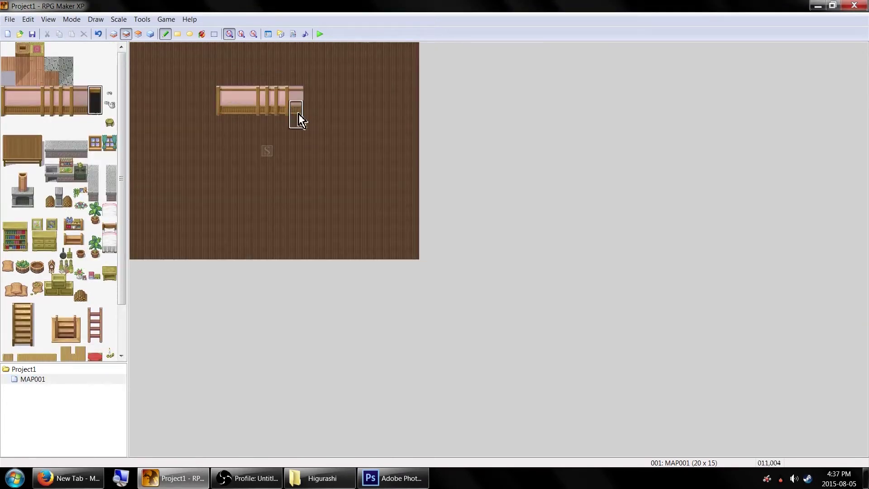
# Build a wood-framed room on the map with pink walls, a doorway, windows, bed, bookshelf, plant, table, staircase and red rug
pyautogui.press('F5')
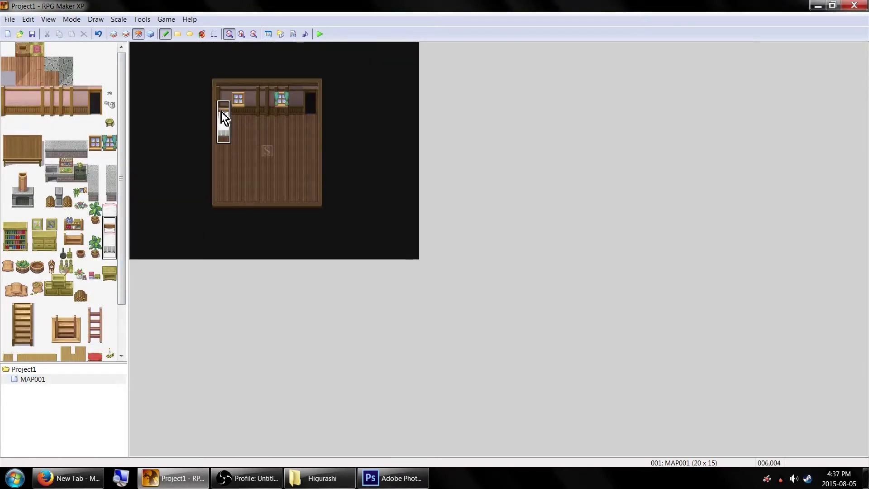
pyautogui.scroll(-3, 54, 291)
pyautogui.click(52, 296)
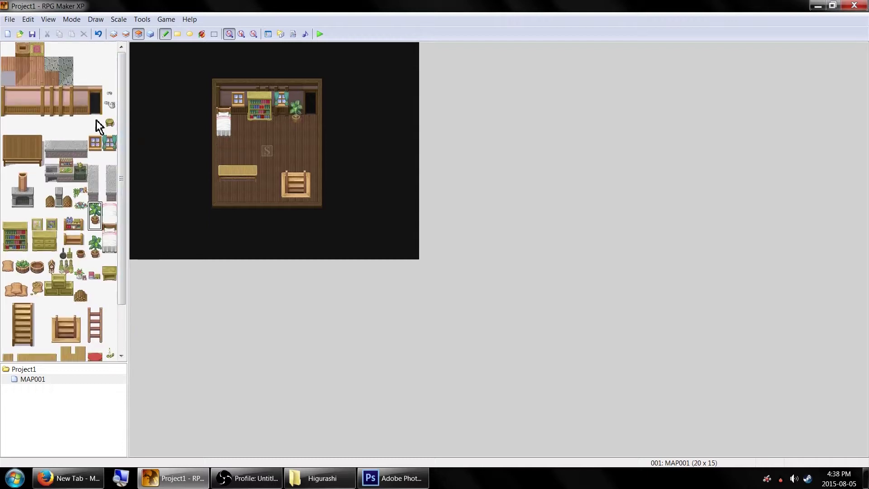
pyautogui.press('F8')
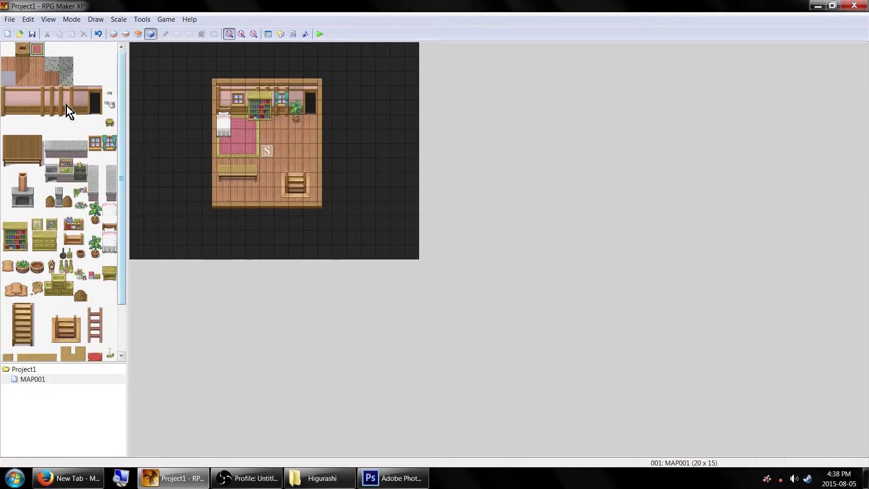
# Paint darker floor tiles on layer 1 below the back wall and beside the table, and check the room in event mode
pyautogui.click(125, 34)
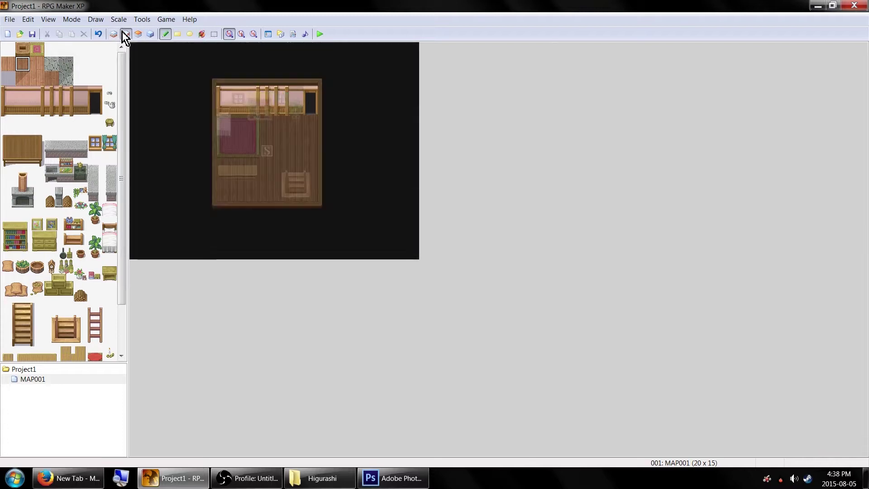
pyautogui.click(113, 34)
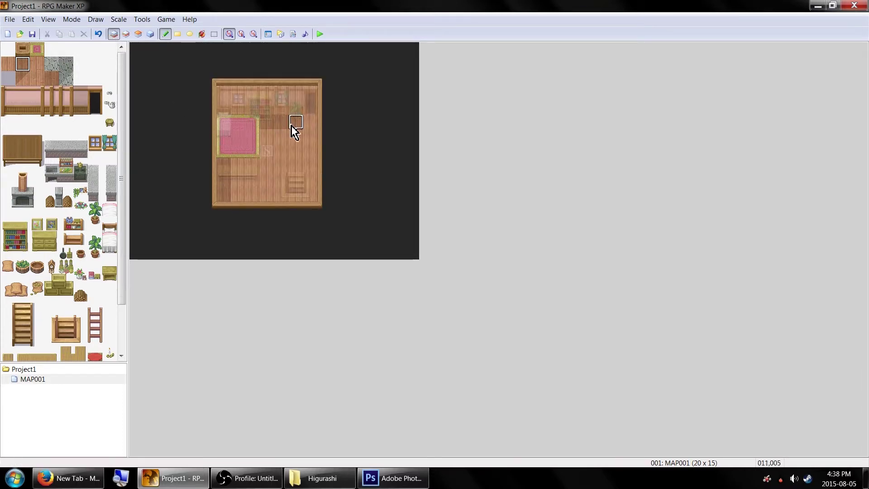
pyautogui.click(153, 35)
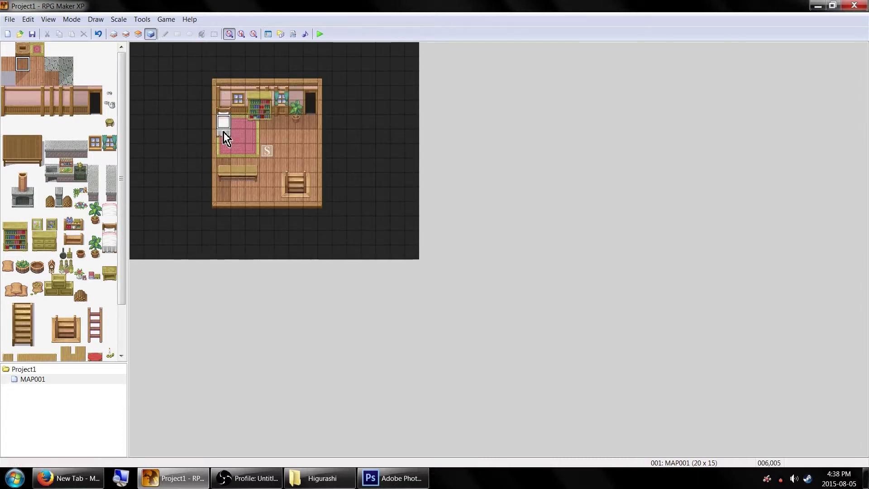
pyautogui.click(225, 149)
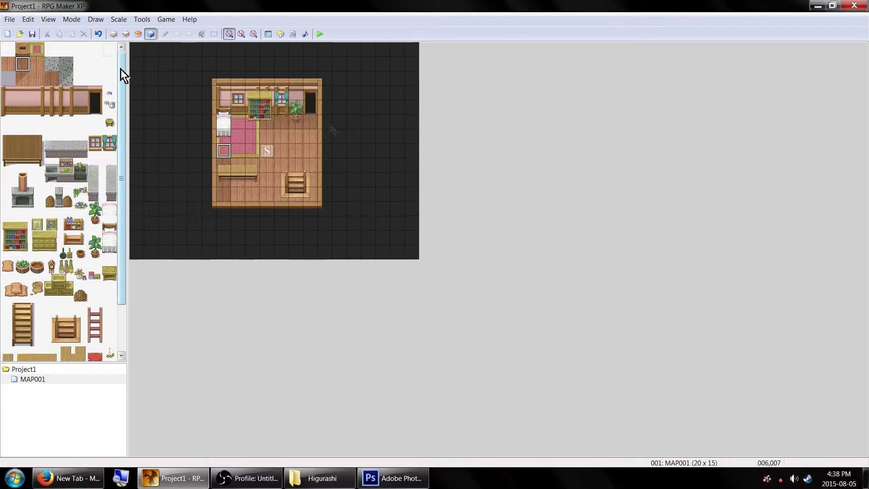
# Activate layer 3 and turn off Dim Other Layers so the whole map displays at full brightness
pyautogui.click(141, 36)
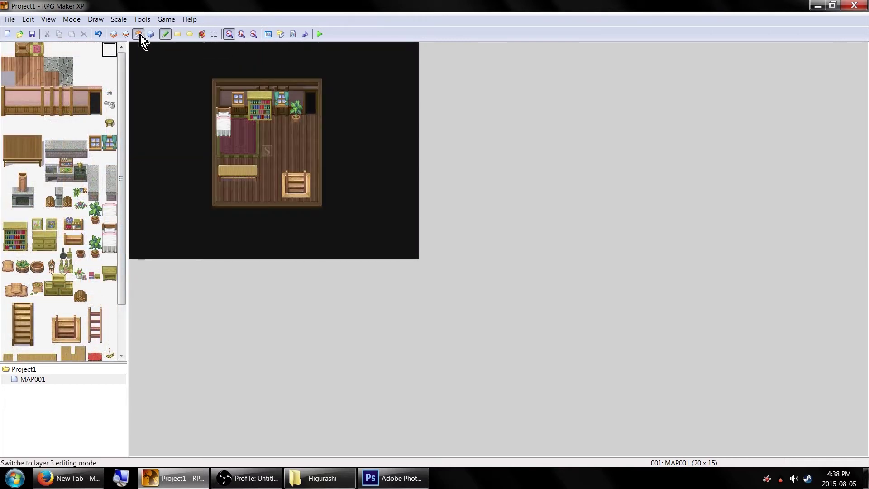
pyautogui.click(98, 19)
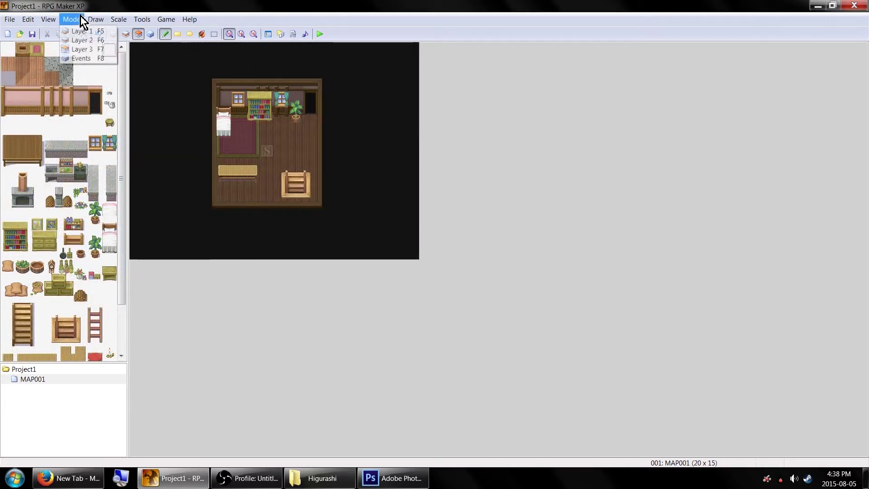
pyautogui.moveTo(48, 19)
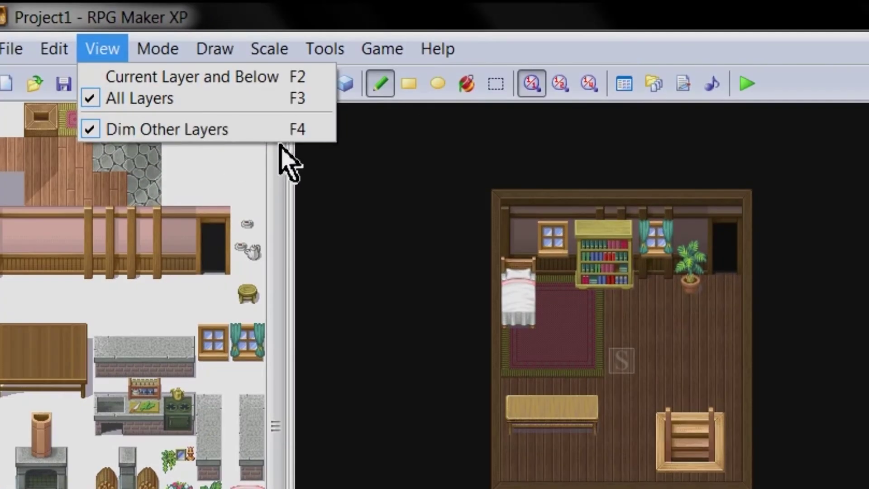
pyautogui.click(283, 132)
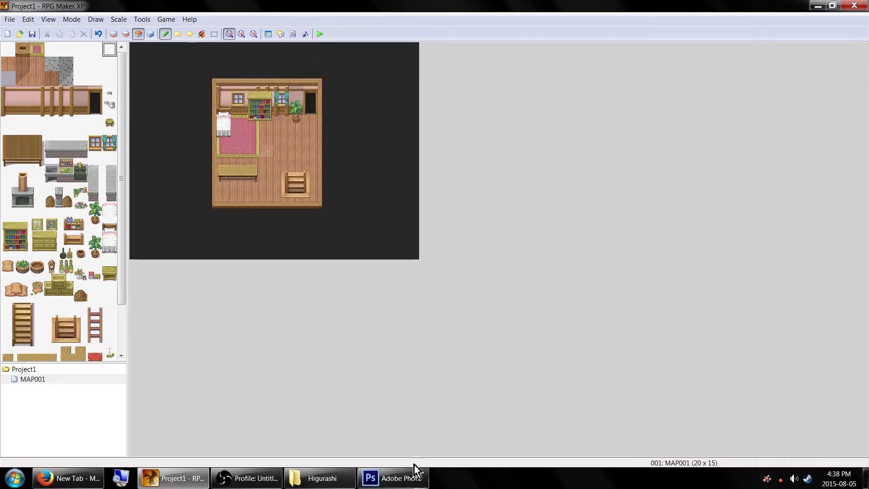
# Switch to Photoshop and create a 1920 x 1080 pixel RGB document at 72 pixels/inch with a white background
pyautogui.click(415, 478)
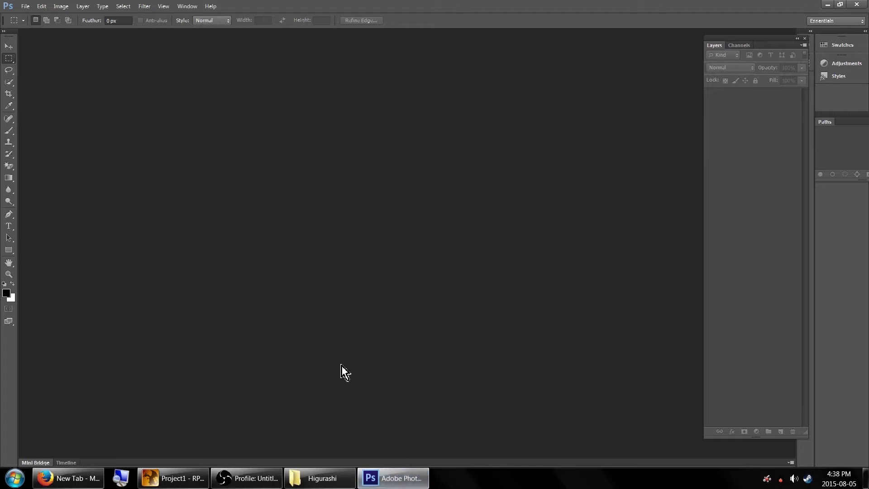
pyautogui.click(26, 7)
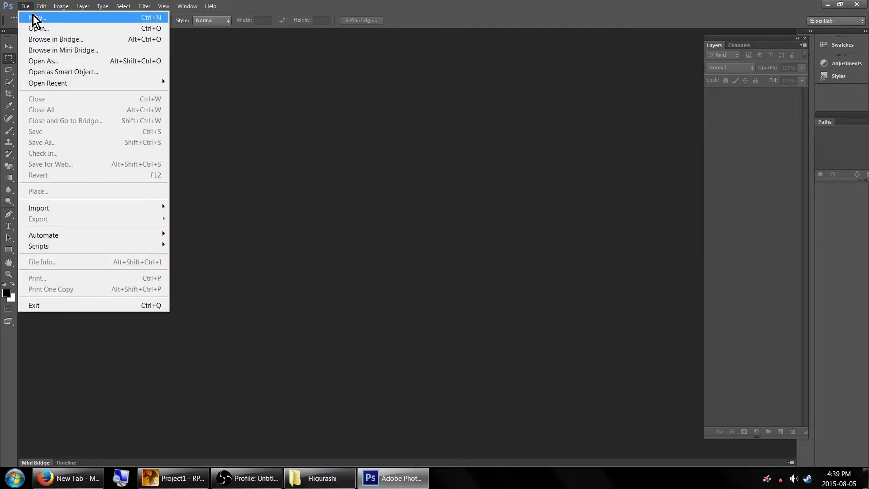
pyautogui.click(34, 18)
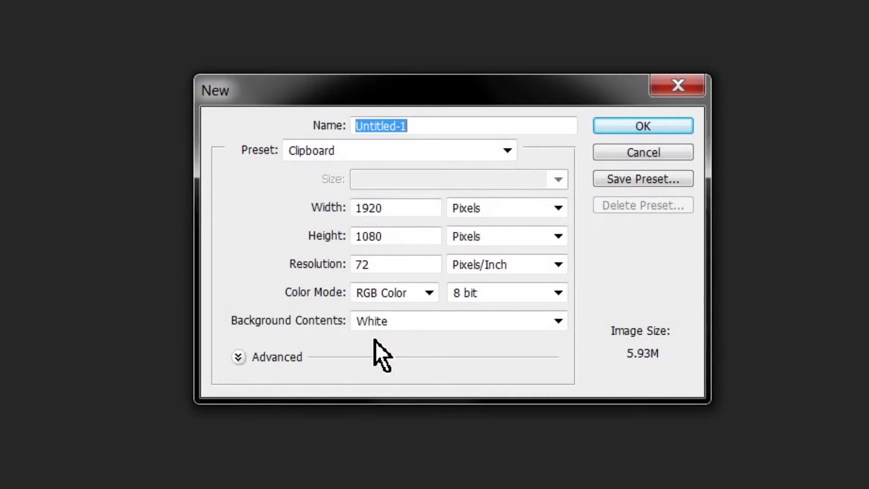
pyautogui.press('Return')
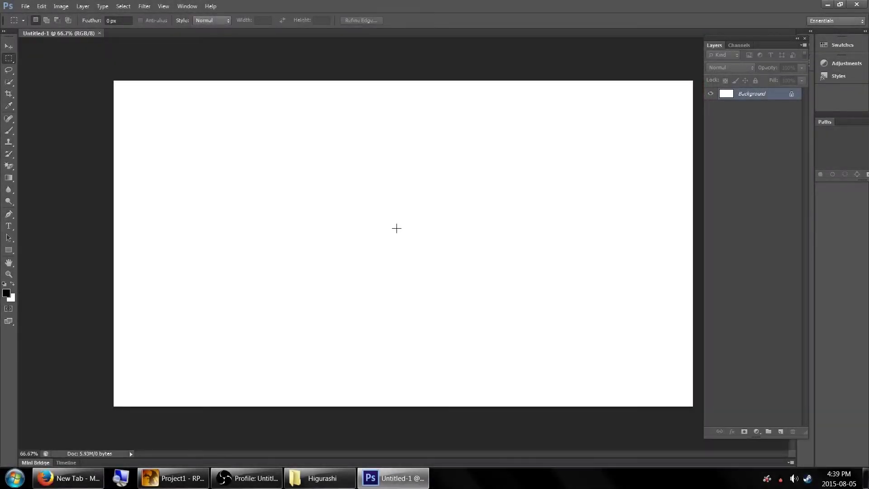
# Paste the copied map editor screenshot into the document as a new layer
pyautogui.hotkey('ctrl', 'v')
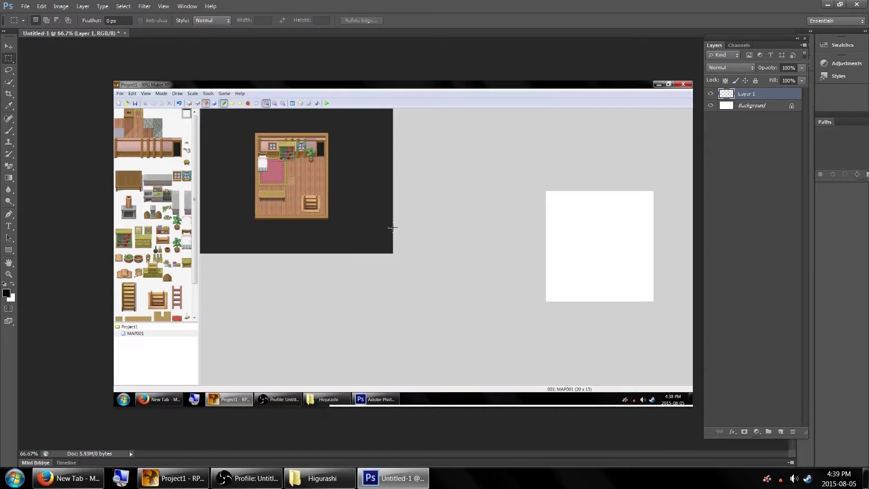
pyautogui.keyDown('alt'); pyautogui.scroll(5, 267, 172); pyautogui.keyUp('alt')
pyautogui.moveTo(171, 95); pyautogui.dragTo(515, 302)
pyautogui.click(563, 207)
pyautogui.scroll(1, 443, 249)
pyautogui.keyDown('alt'); pyautogui.scroll(-1, 443, 249); pyautogui.keyUp('alt')
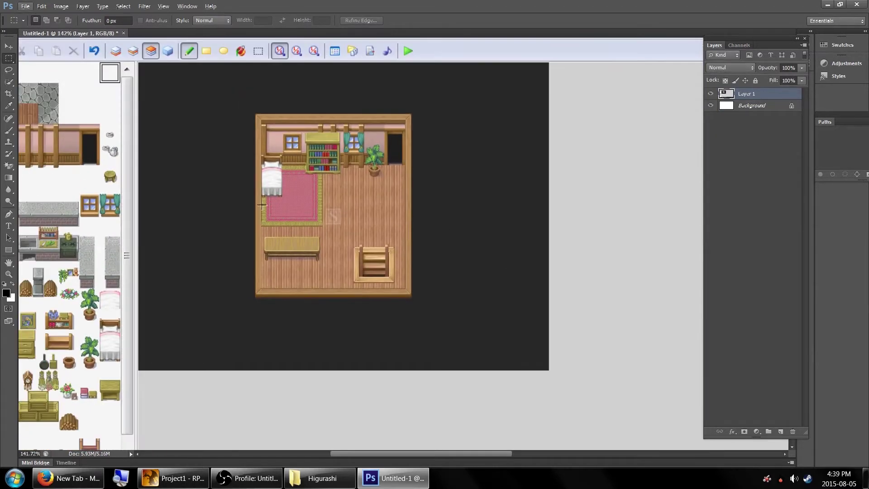
# Set up the Magic Wand tool with anti-aliasing off and a tolerance of 10
pyautogui.click(11, 84)
pyautogui.click(56, 89)
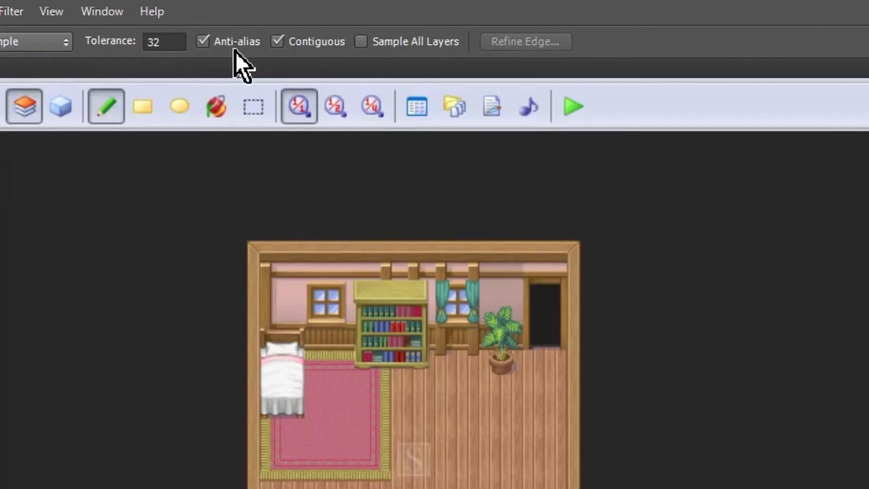
pyautogui.click(235, 45)
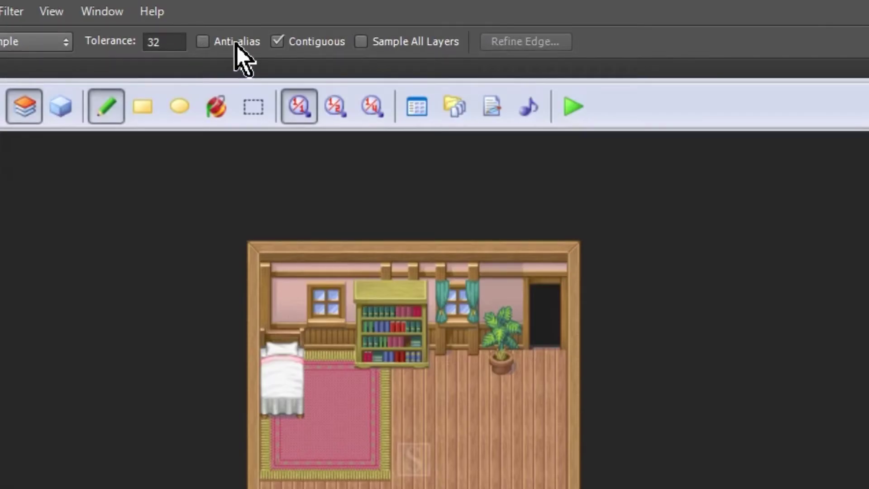
pyautogui.click(167, 43)
pyautogui.write('10')
pyautogui.press('Return')
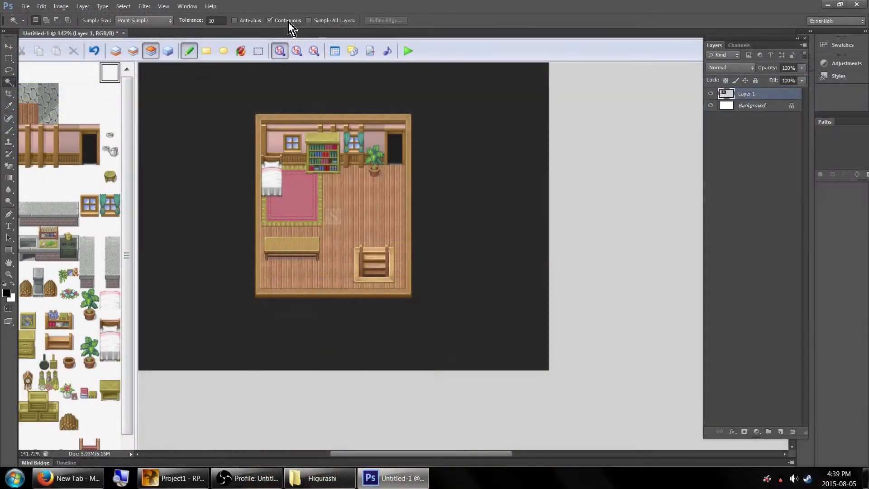
# Select the dark area surrounding the room and crop the image to the map's bounds
pyautogui.click(222, 92)
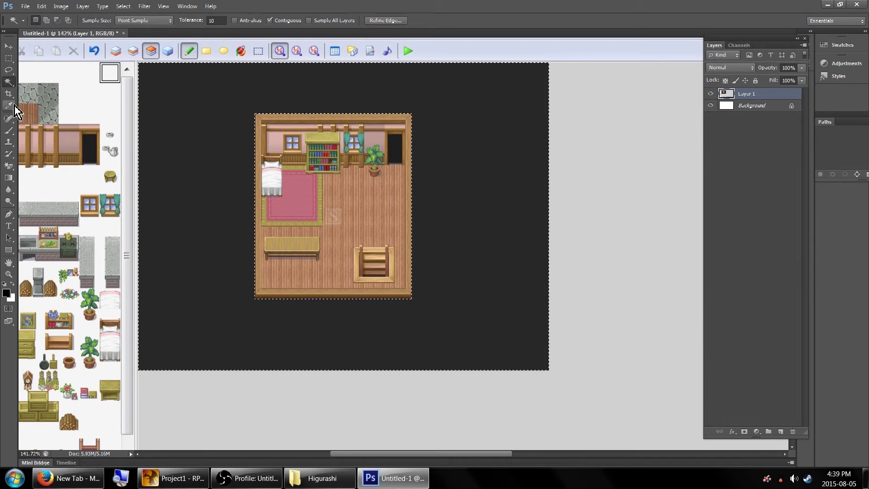
pyautogui.click(9, 93)
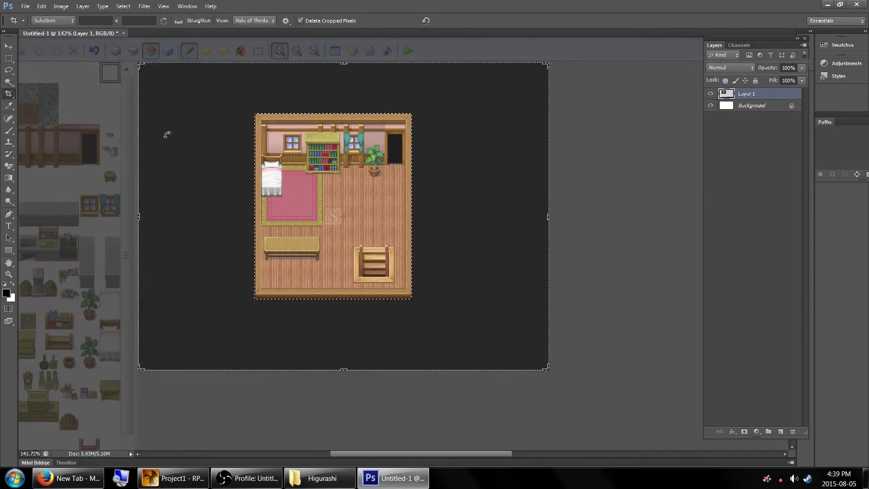
pyautogui.click(454, 186)
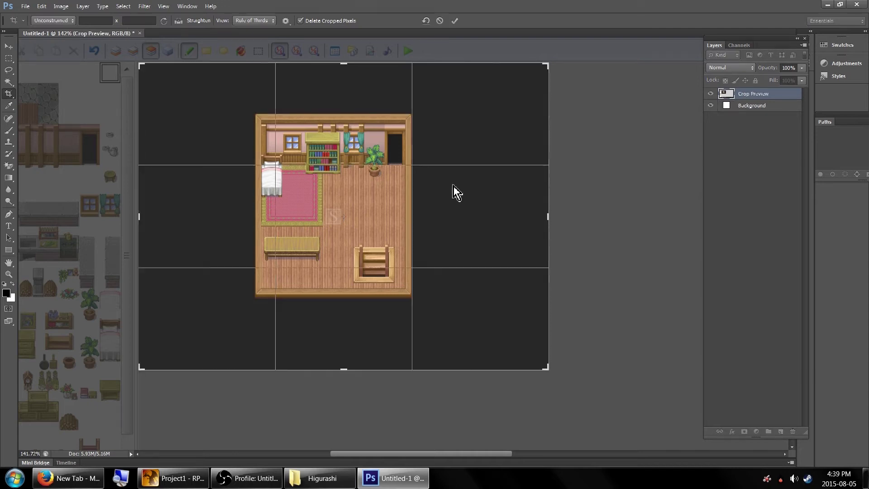
pyautogui.press('Return')
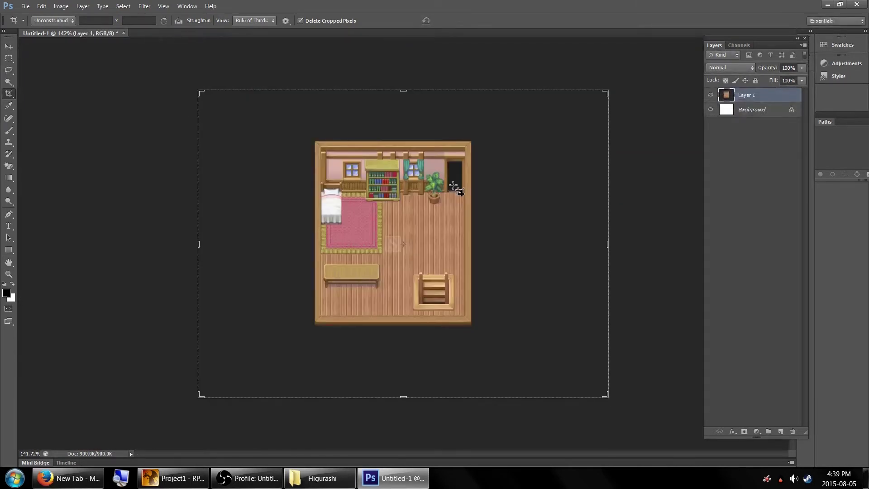
# Add a new layer above the cropped map and clear the selection around the room's interior
pyautogui.click(82, 7)
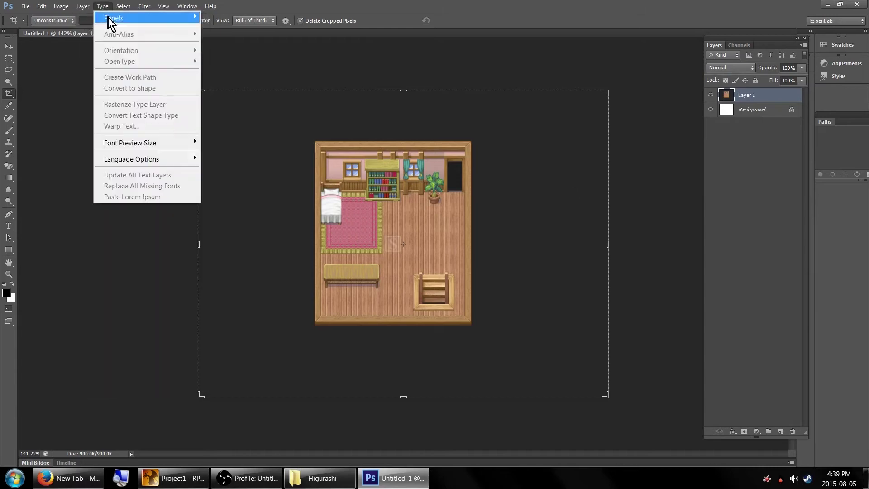
pyautogui.moveTo(90, 17)
pyautogui.click(224, 23)
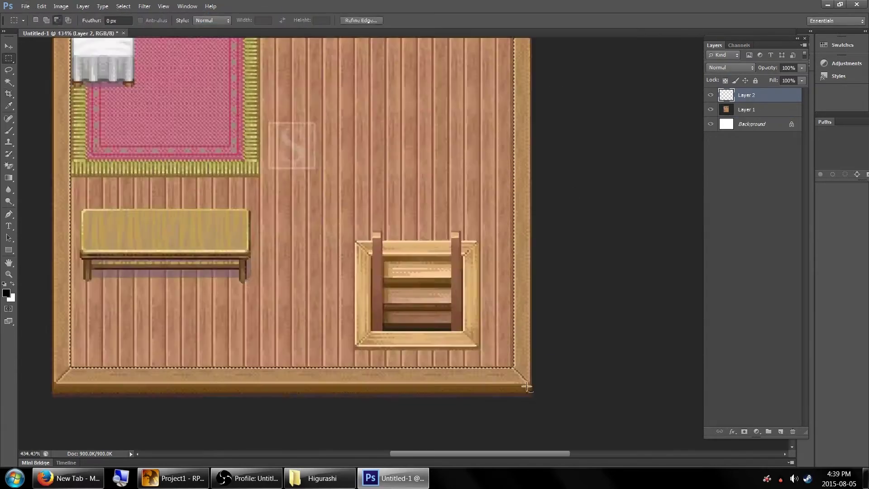
pyautogui.hotkey('ctrl', 'd')
pyautogui.press('m')
pyautogui.keyDown('alt'); pyautogui.scroll(3, 99, 78); pyautogui.keyUp('alt')
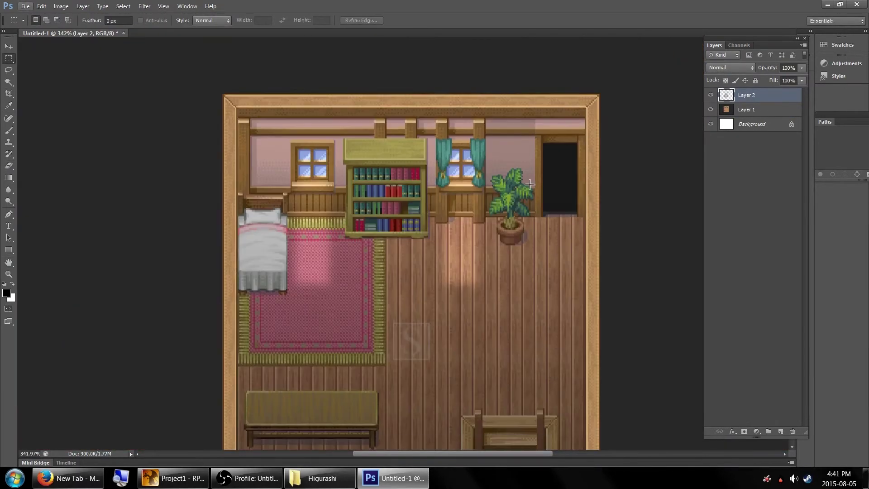
# Marquee-select rectangular shadow areas at the base of the bed, bookshelf, plant pot and table
pyautogui.keyDown('alt'); pyautogui.scroll(5, 332, 218); pyautogui.keyUp('alt')
pyautogui.moveTo(359, 58); pyautogui.dragTo(523, 252)
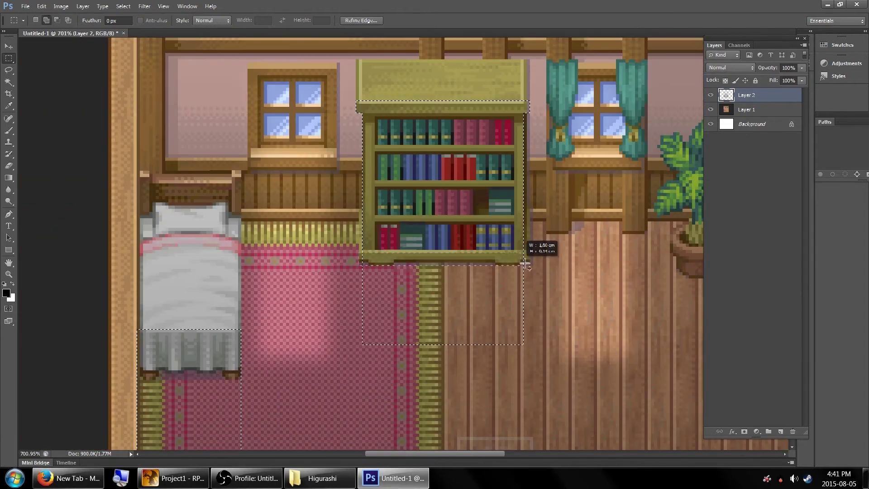
pyautogui.hscroll(3, 518, 189)
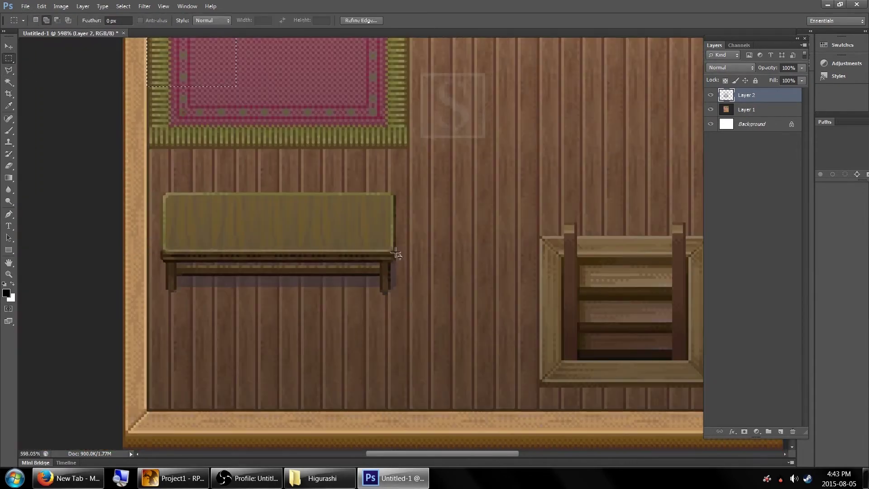
# Add a new layer above Layer 2 for the furniture shadows and soften them with Gaussian Blur
pyautogui.click(83, 6)
pyautogui.moveTo(90, 17)
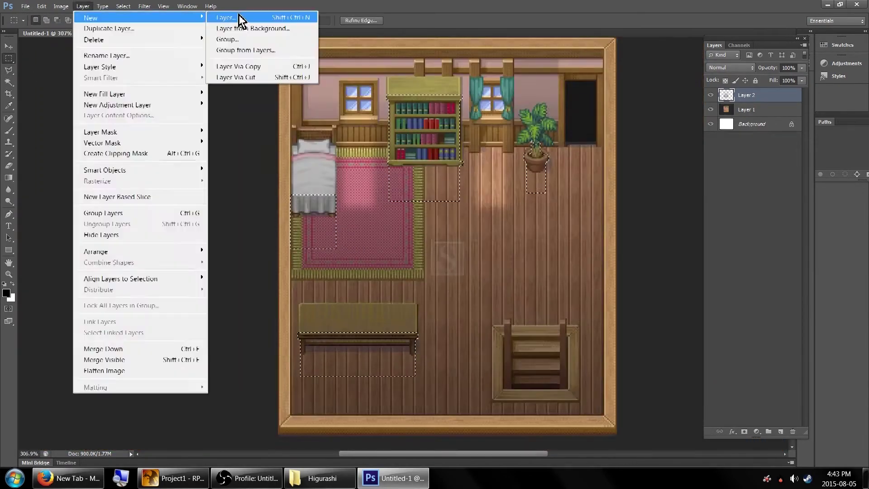
pyautogui.click(227, 18)
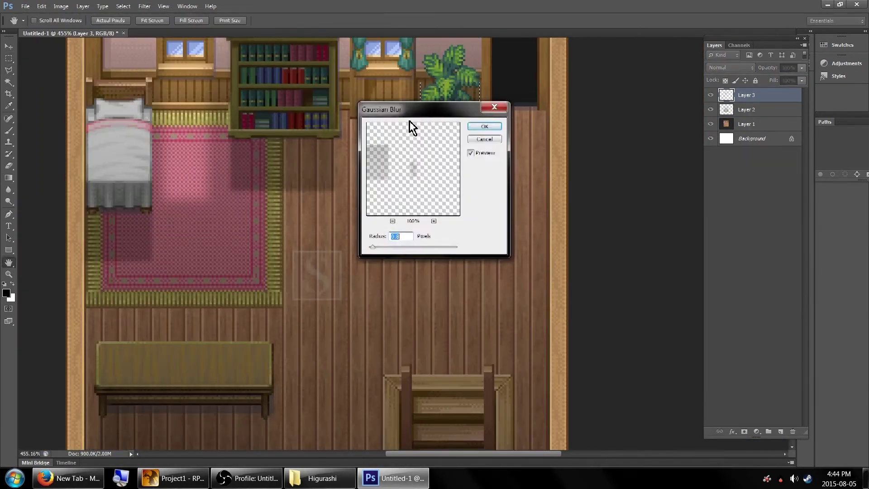
pyautogui.moveTo(412, 256); pyautogui.dragTo(498, 348)
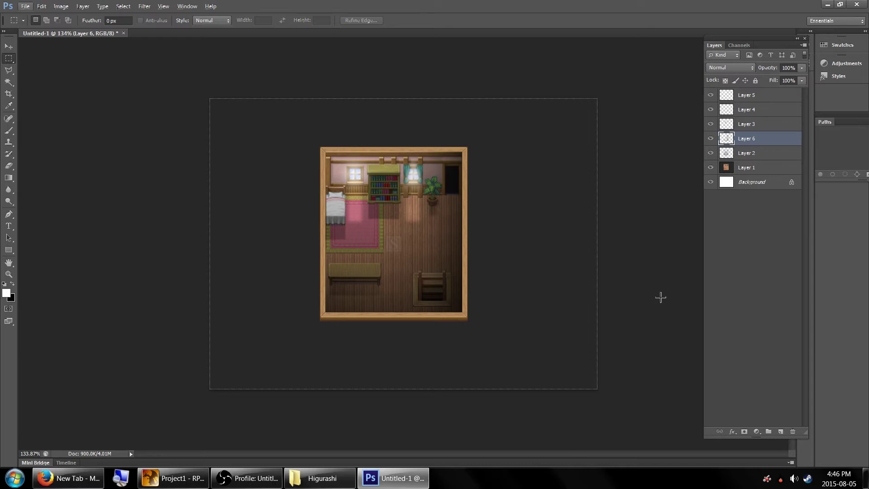
# Hide the room map and Background layers and save the overlay to the Desktop as a PNG named Overlay
pyautogui.click(711, 168)
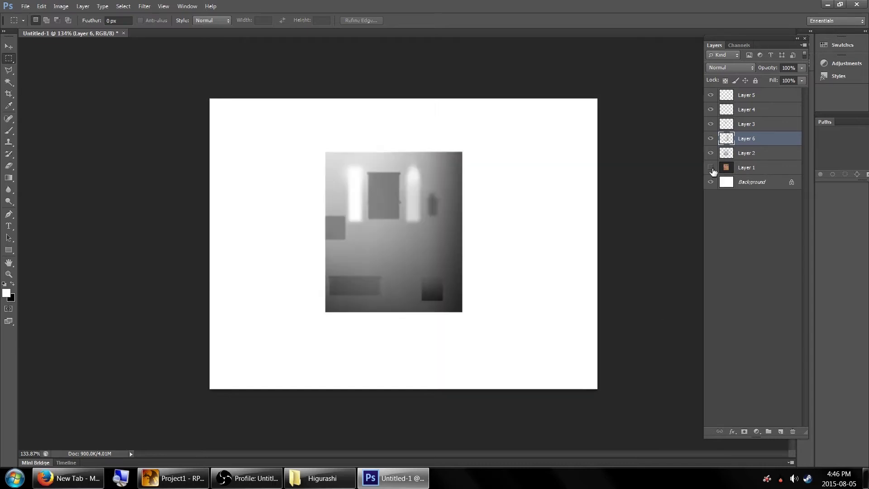
pyautogui.click(711, 183)
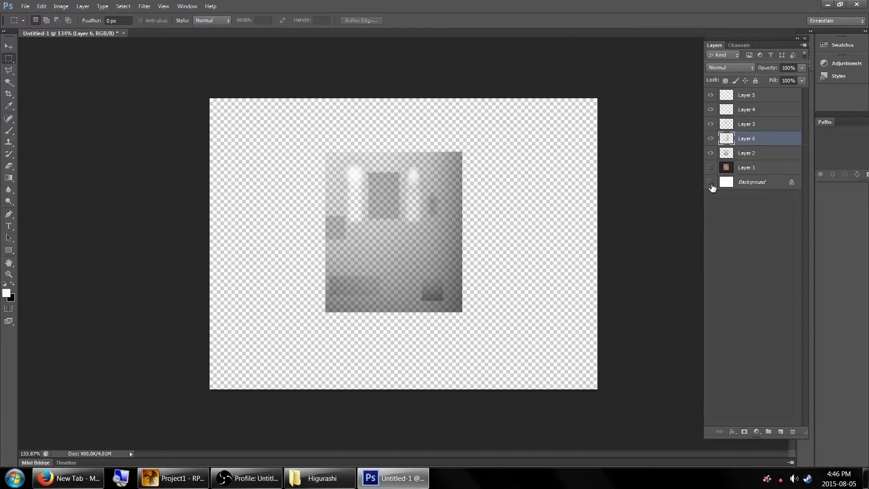
pyautogui.click(27, 6)
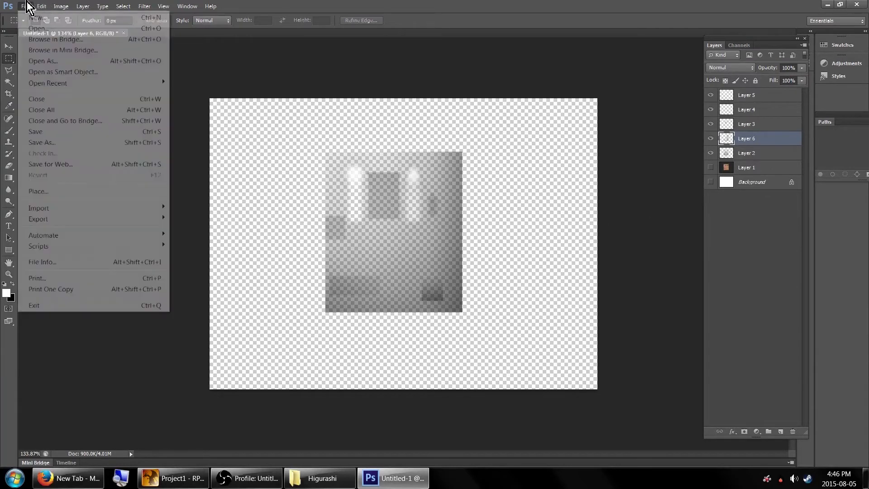
pyautogui.click(80, 141)
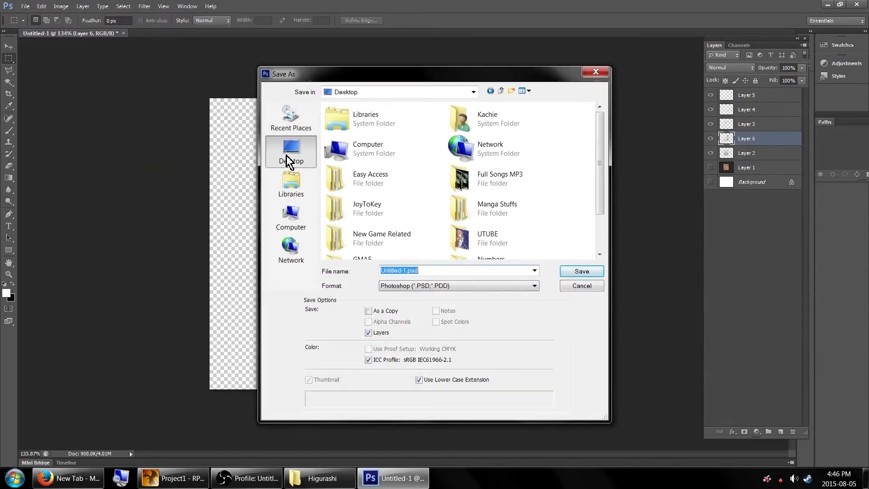
pyautogui.click(456, 288)
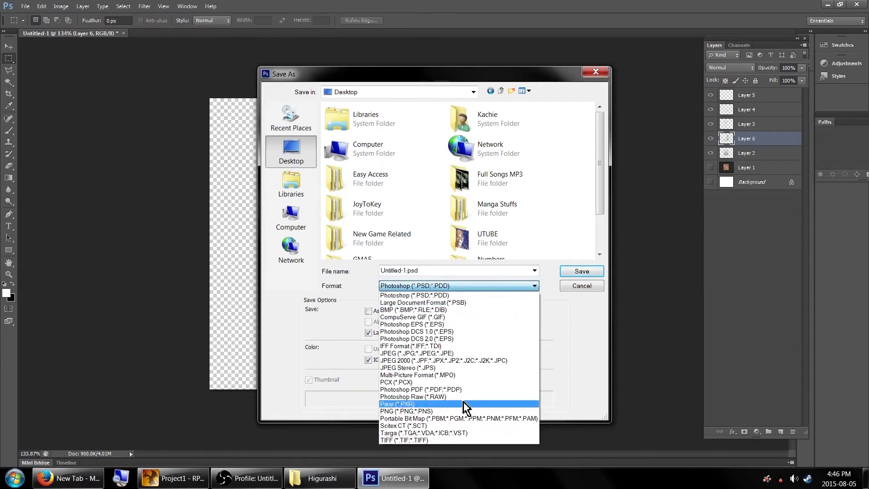
pyautogui.click(458, 411)
pyautogui.click(435, 272)
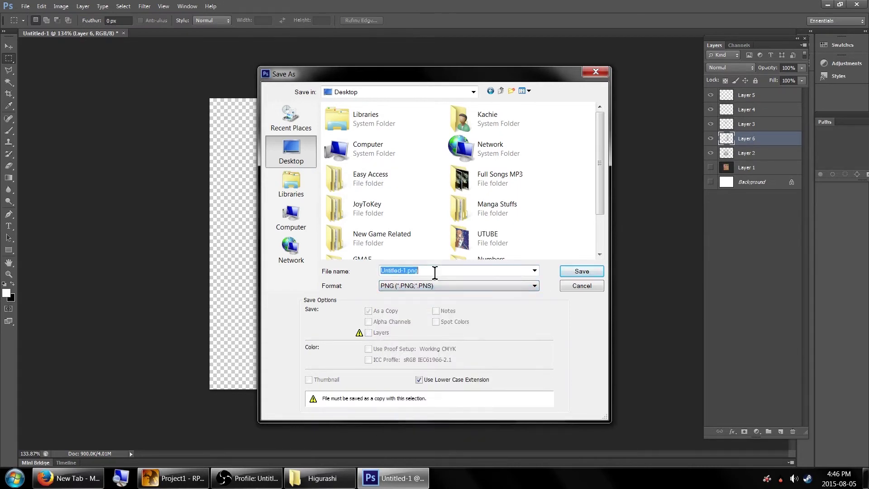
pyautogui.write('Overlay')
pyautogui.click(582, 271)
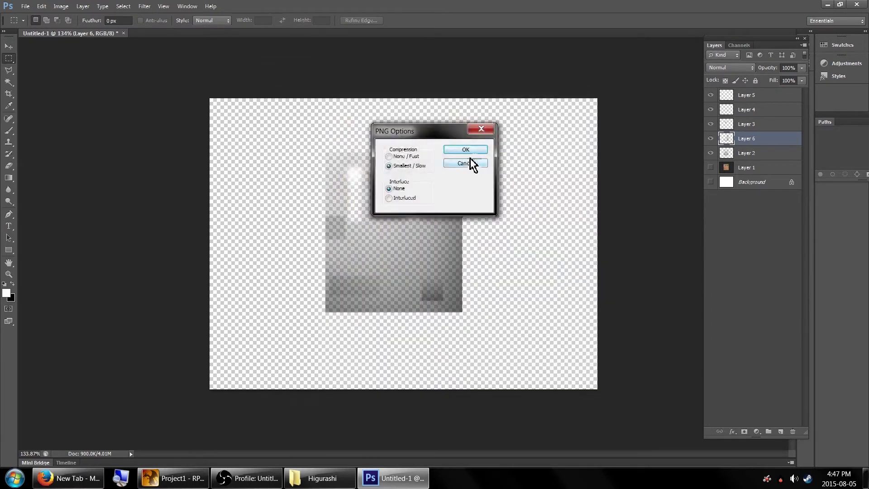
pyautogui.click(476, 150)
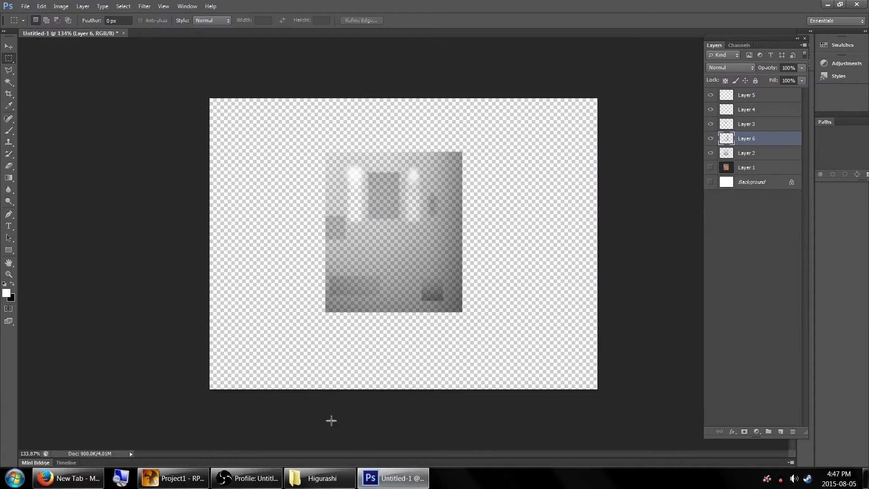
# Switch to RPG Maker XP and import the Overlay image from the Desktop into Graphics/Fogs
pyautogui.click(174, 478)
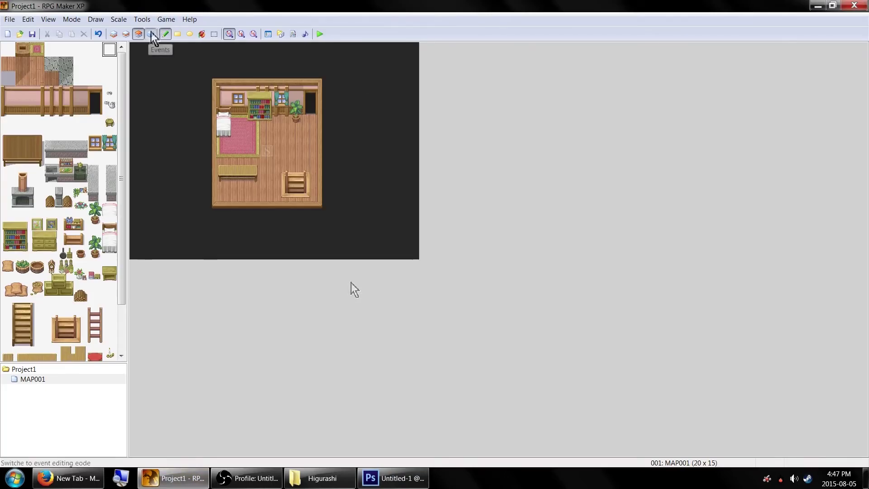
pyautogui.click(281, 34)
pyautogui.click(386, 169)
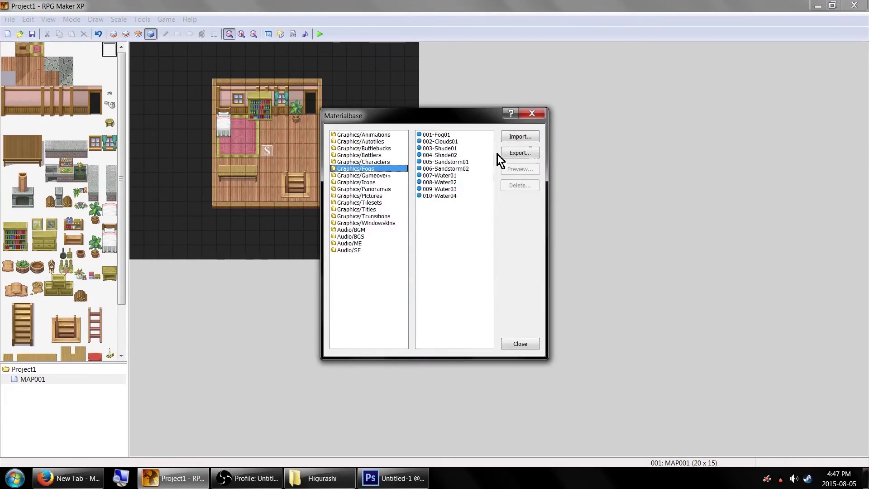
pyautogui.click(518, 137)
pyautogui.click(383, 210)
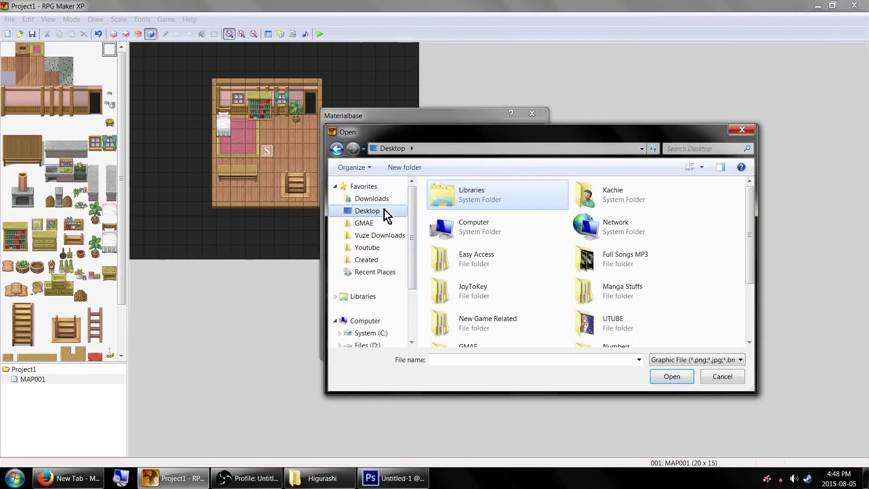
pyautogui.scroll(-3, 536, 317)
pyautogui.doubleClick(621, 298)
pyautogui.click(517, 343)
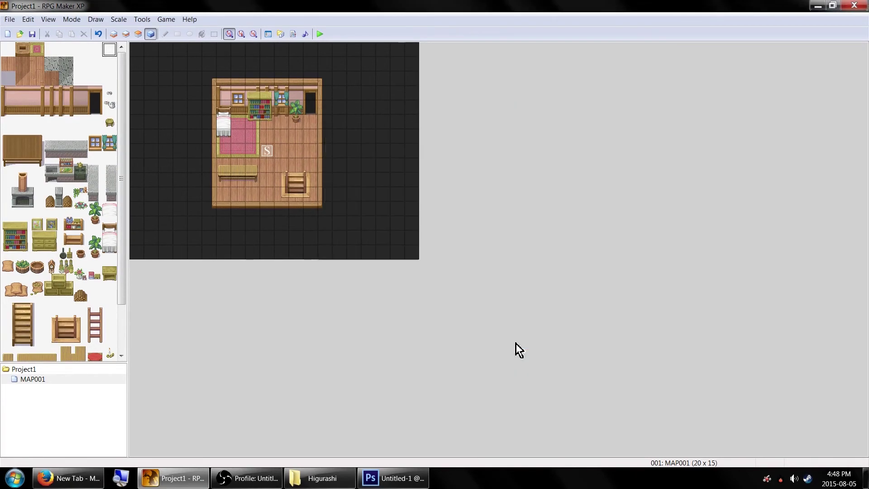
# Create a Parallel Process event on the map's top-left tile and start a Change Map Settings command in it
pyautogui.doubleClick(136, 51)
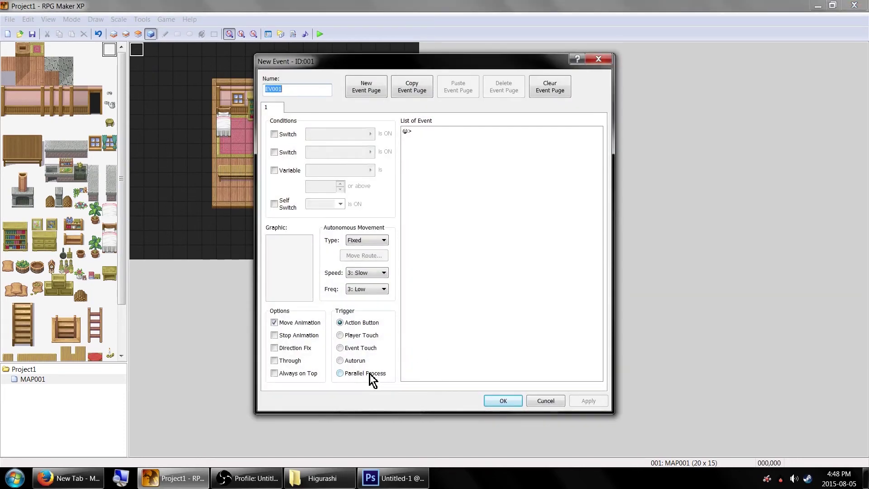
pyautogui.click(369, 373)
pyautogui.click(455, 167)
pyautogui.doubleClick(455, 168)
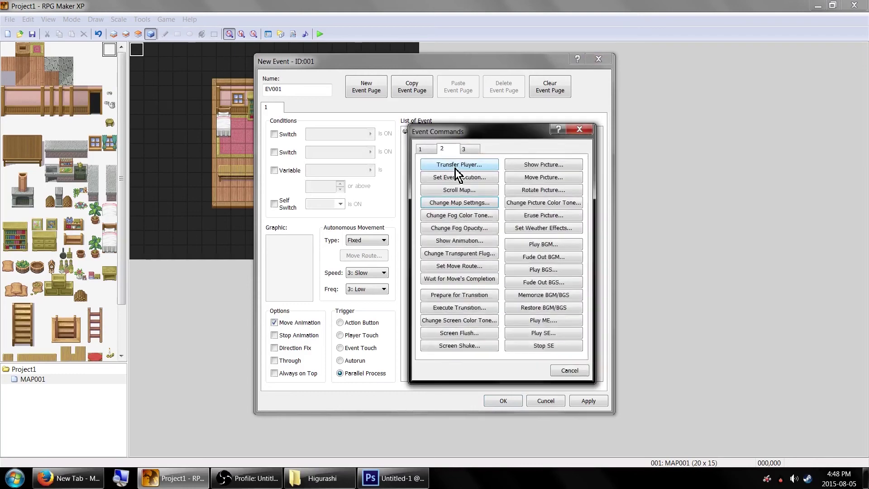
pyautogui.click(482, 203)
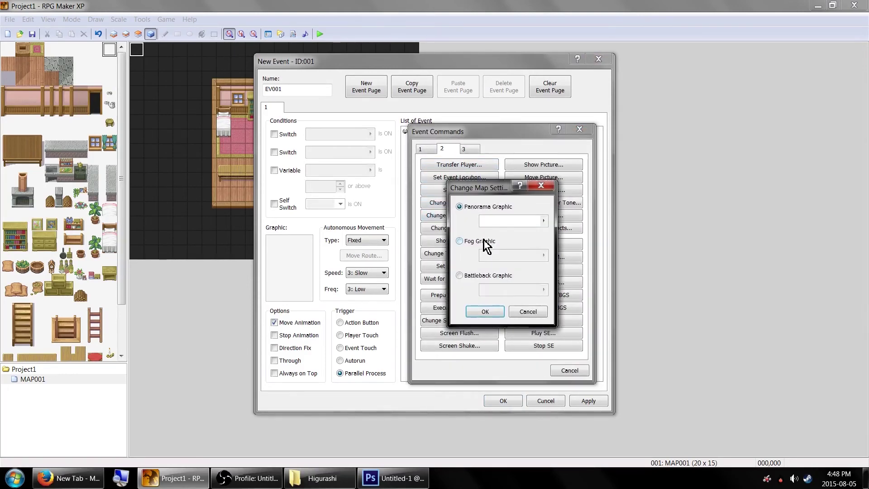
# Set the command's fog graphic to Overlay with opacity 255 and zoom 100
pyautogui.click(460, 241)
pyautogui.doubleClick(516, 256)
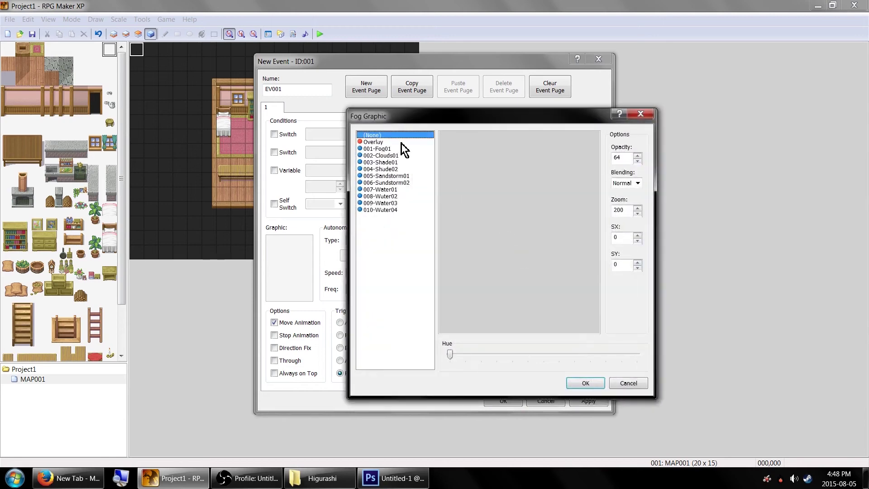
pyautogui.click(401, 143)
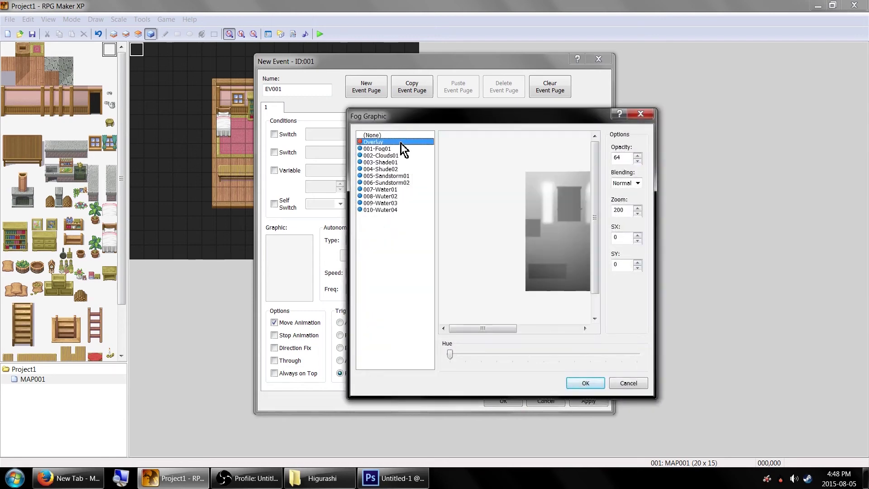
pyautogui.doubleClick(630, 159)
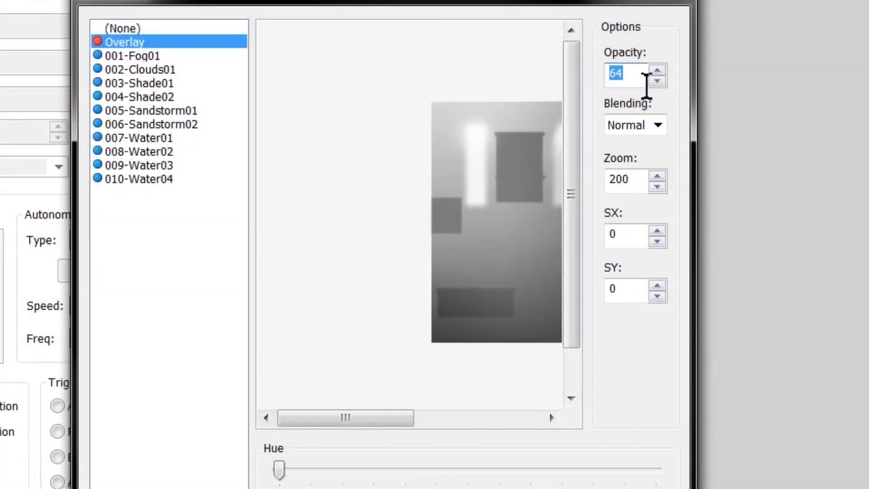
pyautogui.write('255')
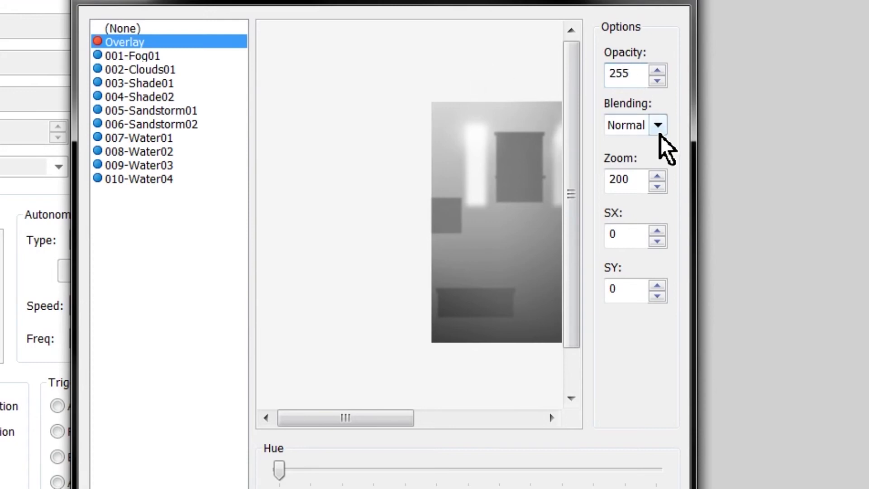
pyautogui.write('100')
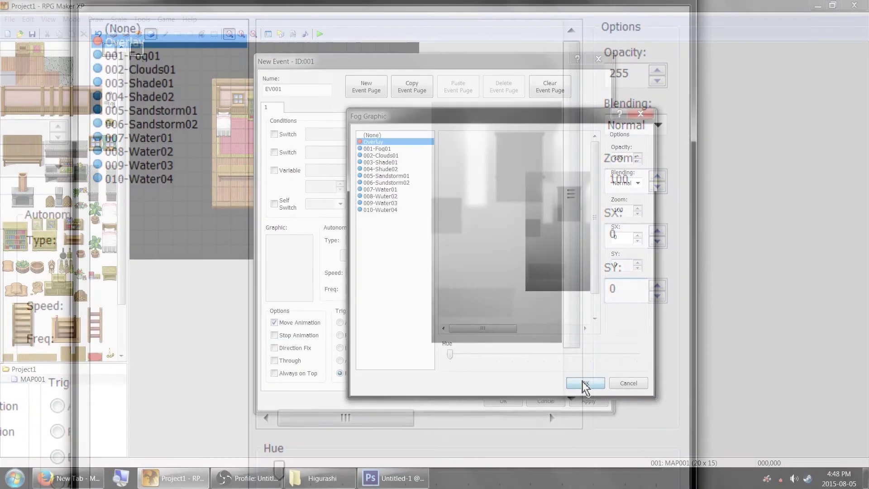
pyautogui.click(582, 381)
pyautogui.click(496, 322)
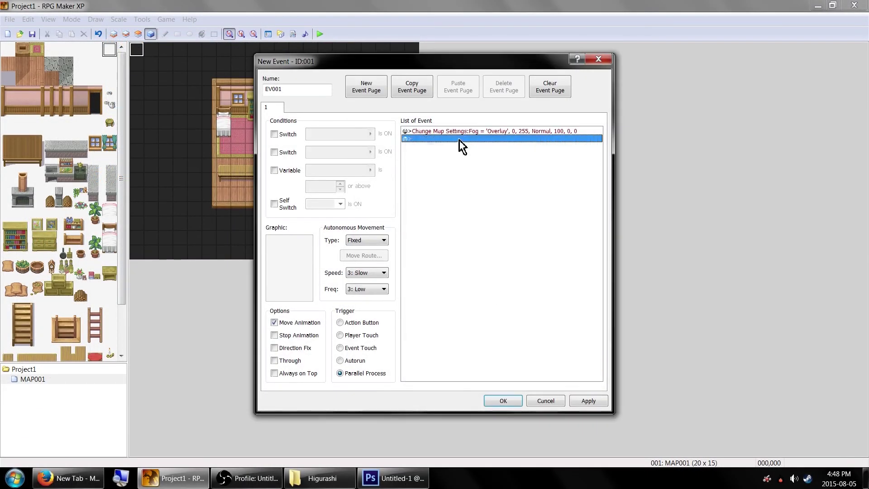
# Add an Erase Event command after the fog change and save the event
pyautogui.doubleClick(505, 159)
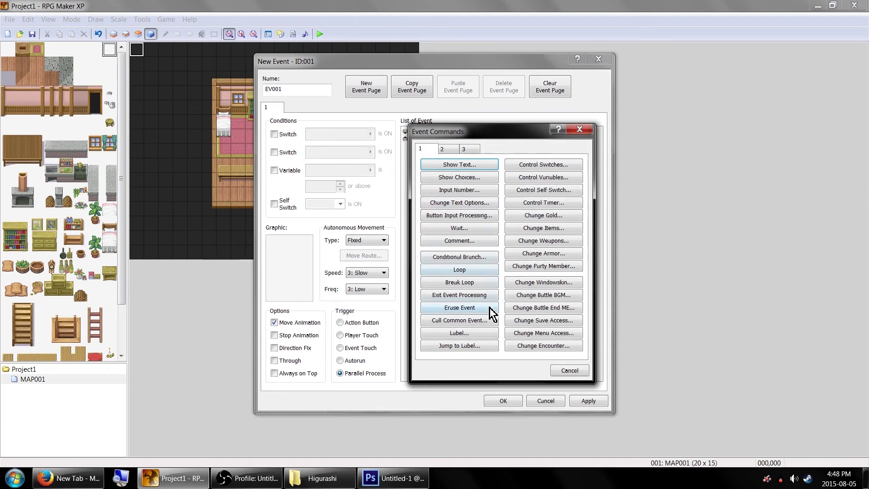
pyautogui.click(489, 307)
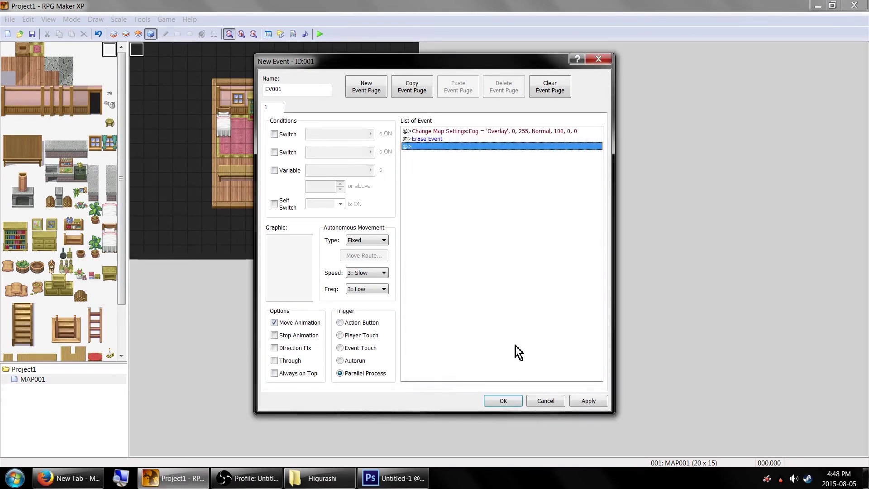
pyautogui.click(503, 402)
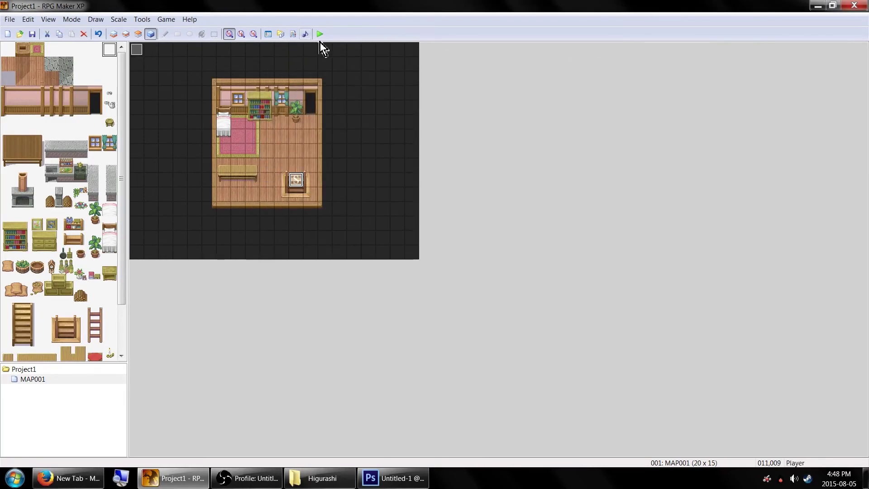
# Launch a playtest of the project and start a new game
pyautogui.click(320, 34)
pyautogui.click(396, 265)
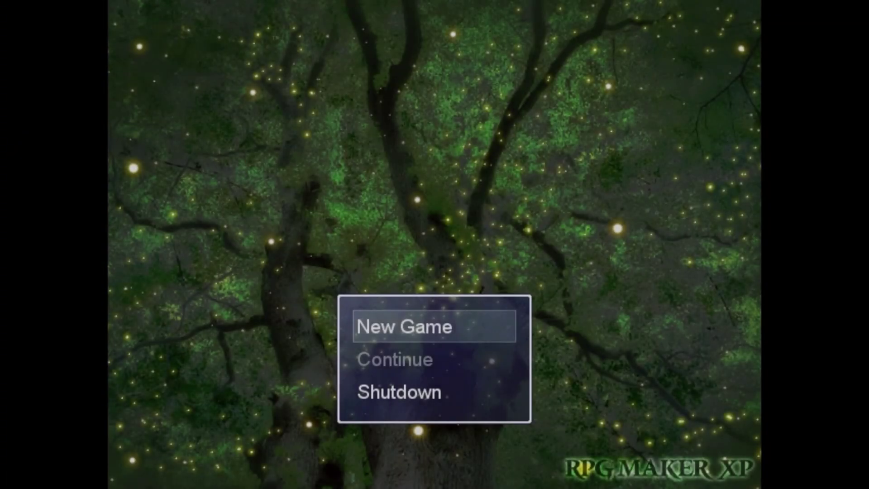
pyautogui.press('Return')
# Walk the character past the stairs, doorway, window, bookshelf and rug to check the light and shadow overlay
pyautogui.press('Up')
pyautogui.press('Up')
pyautogui.press('Up')
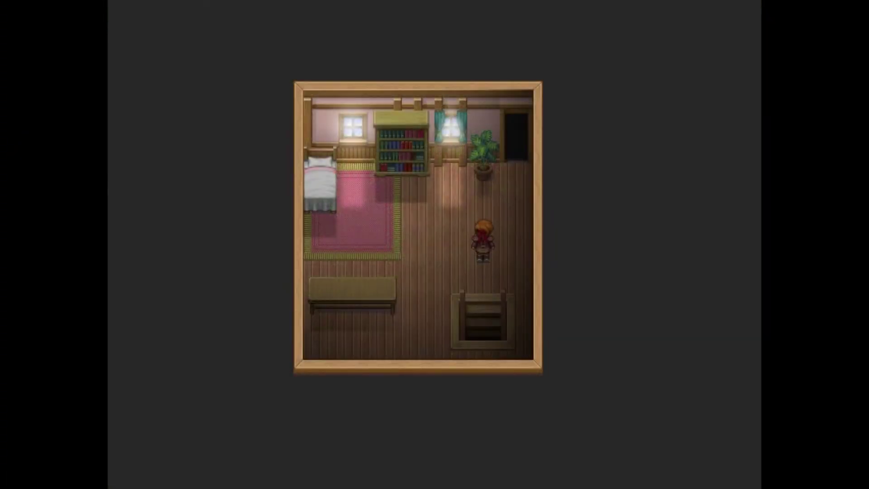
pyautogui.press('Down')
pyautogui.press('Down')
pyautogui.press('Down')
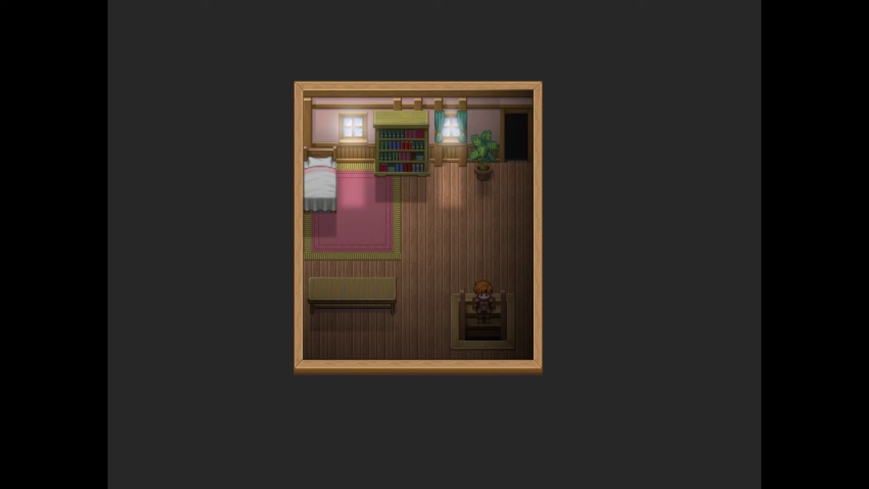
pyautogui.press('Up')
pyautogui.press('Up')
pyautogui.press('Up')
pyautogui.press('Up')
pyautogui.press('Right')
pyautogui.press('Up')
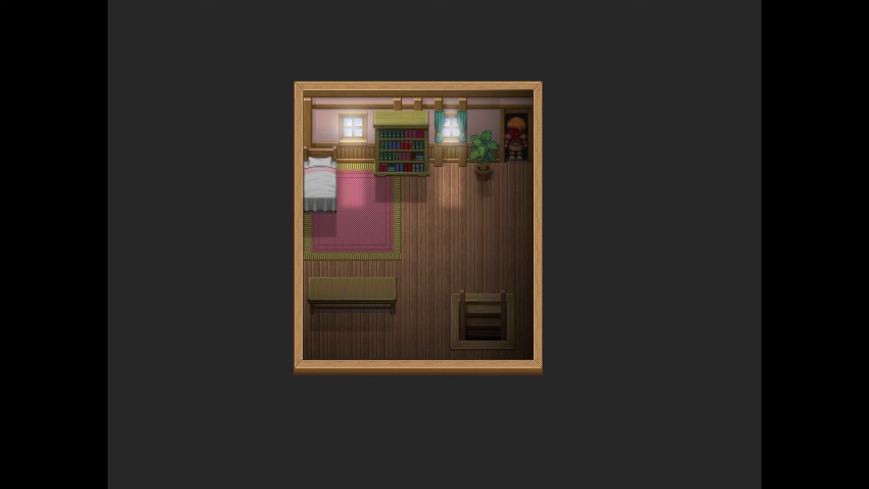
pyautogui.press('Down')
pyautogui.press('Down')
pyautogui.press('Down')
pyautogui.press('Left')
pyautogui.press('Left')
pyautogui.press('Up')
pyautogui.press('Up')
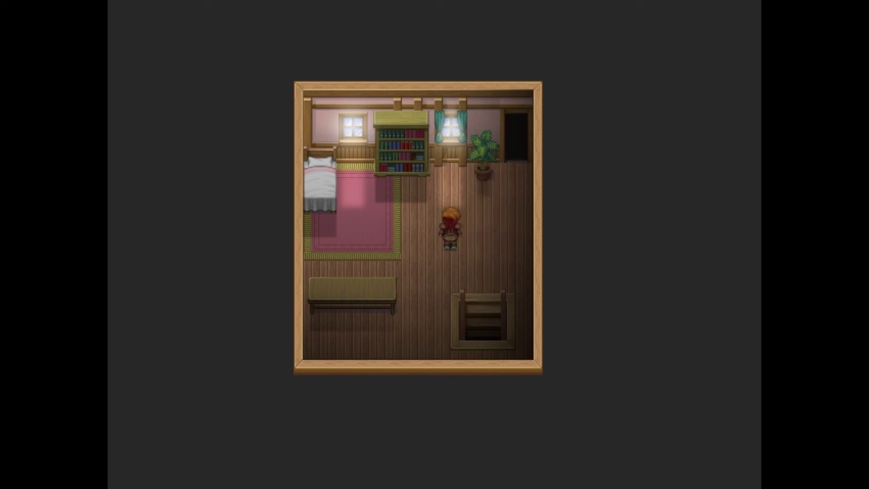
pyautogui.press('Left')
pyautogui.press('Left')
pyautogui.press('Left')
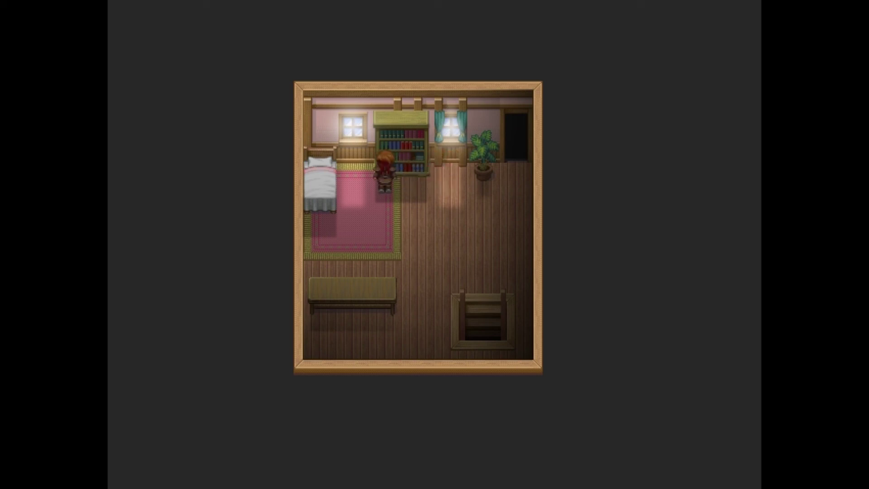
pyautogui.press('Down')
pyautogui.press('Down')
pyautogui.press('Down')
pyautogui.press('Down')
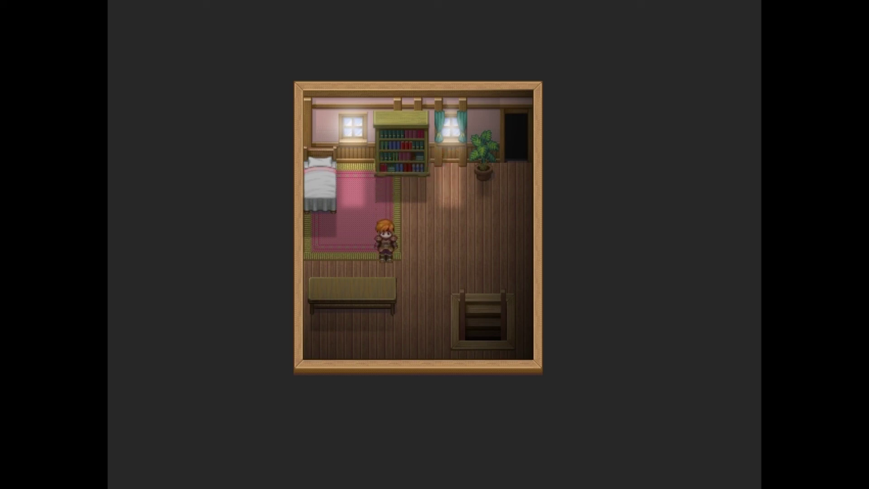